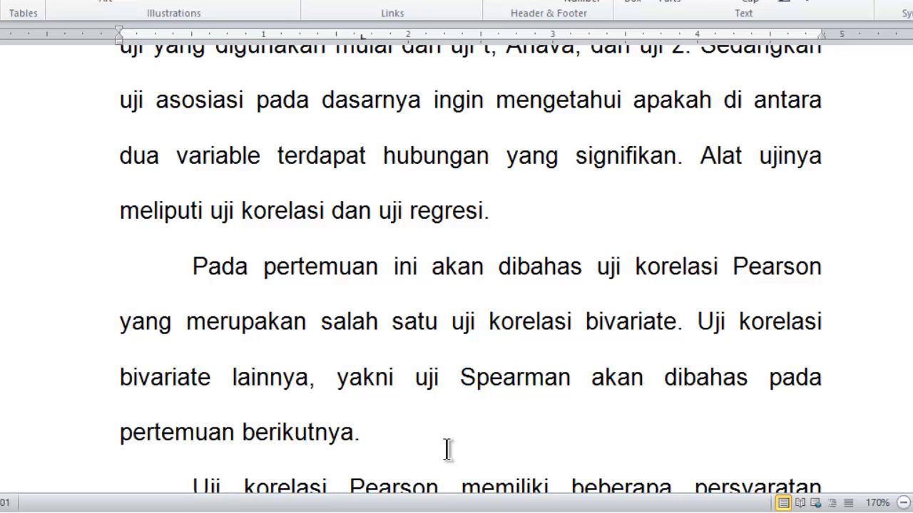
Step: Read the document's introduction to the Pearson correlation test and its four listed requirements for the data, sampling, distribution and regression form
{"action": "scroll", "coordinate": [447, 449], "scroll_direction": "down", "scroll_amount": 5}
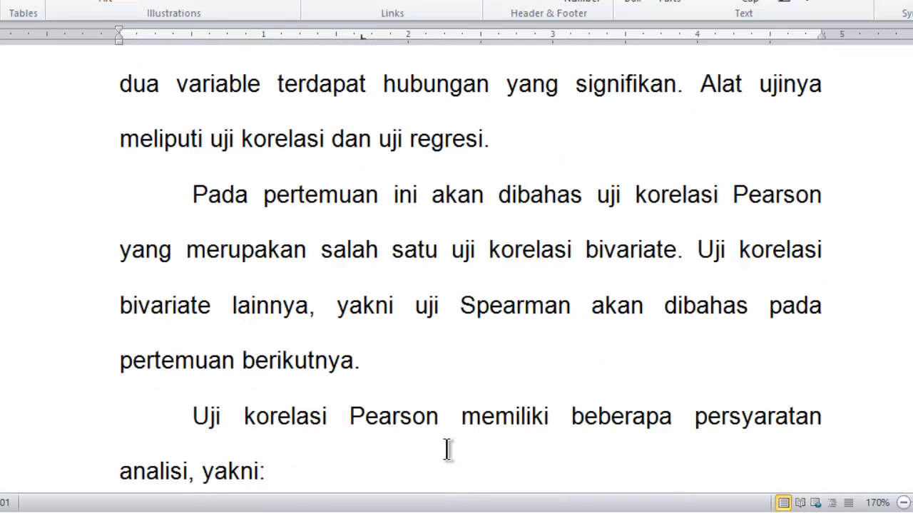
{"action": "scroll", "coordinate": [447, 450], "scroll_direction": "down", "scroll_amount": 3}
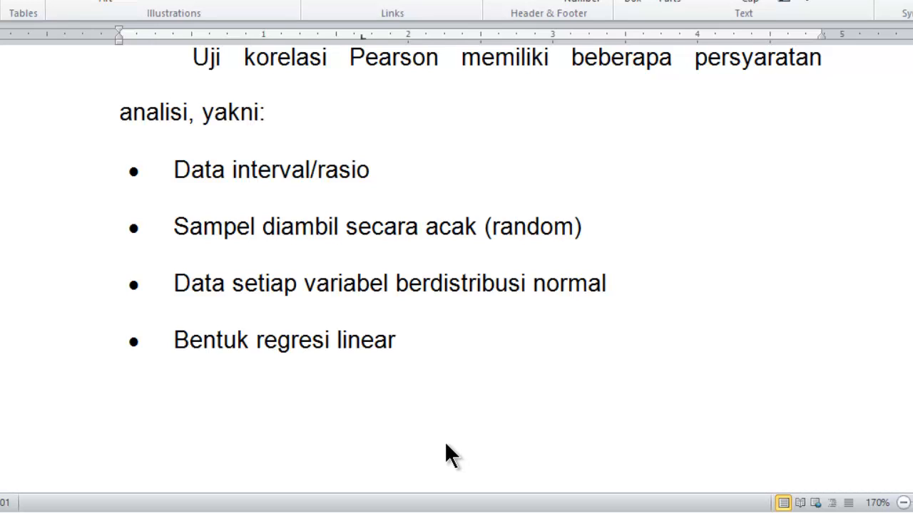
{"action": "scroll", "coordinate": [447, 439], "scroll_direction": "down", "scroll_amount": 8}
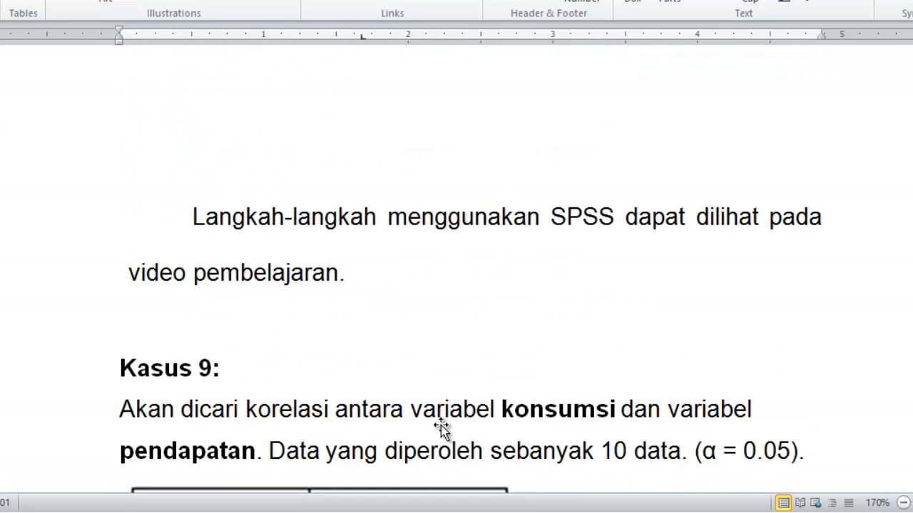
{"action": "scroll", "coordinate": [360, 242], "scroll_direction": "up", "scroll_amount": 8}
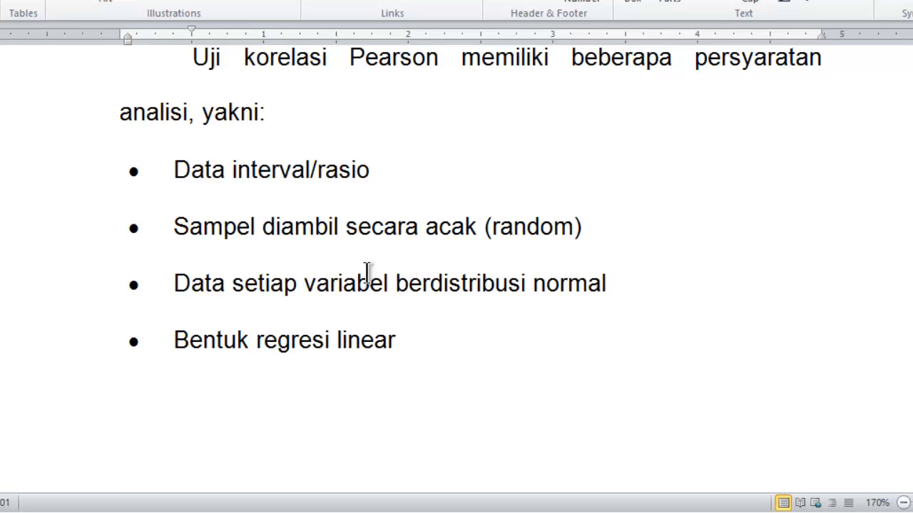
{"action": "left_click_drag", "start_coordinate": [431, 349], "coordinate": [169, 288]}
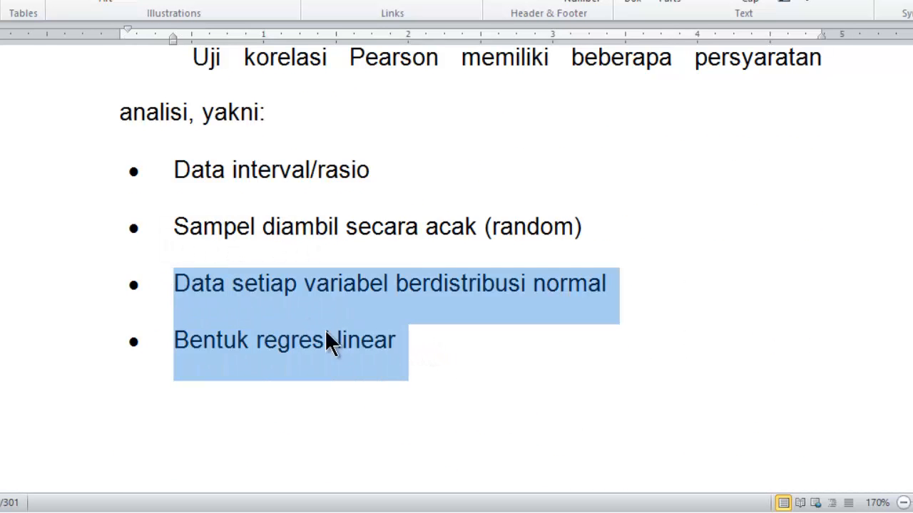
{"action": "left_click", "coordinate": [425, 357]}
{"action": "left_click_drag", "start_coordinate": [403, 348], "coordinate": [198, 291]}
{"action": "left_click", "coordinate": [410, 339]}
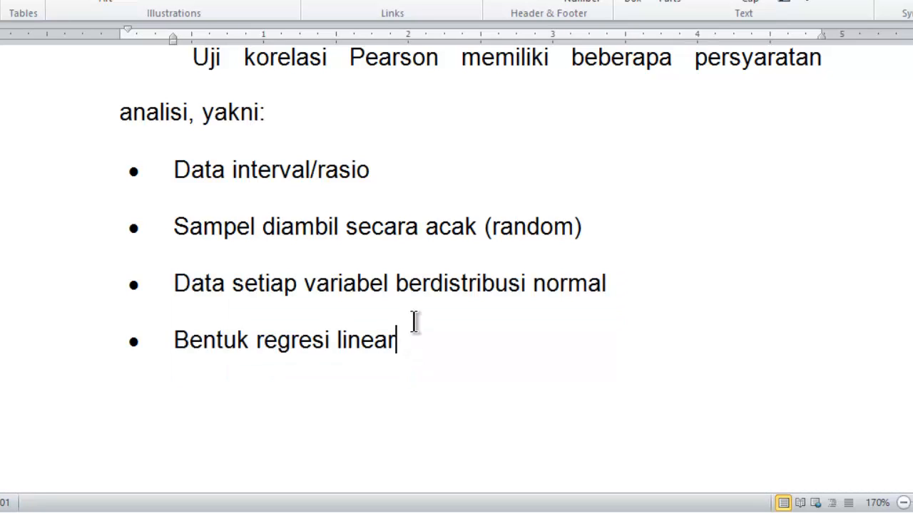
{"action": "left_click", "coordinate": [423, 288]}
{"action": "left_click", "coordinate": [427, 340]}
{"action": "left_click", "coordinate": [376, 171]}
{"action": "left_click_drag", "start_coordinate": [171, 170], "coordinate": [391, 201]}
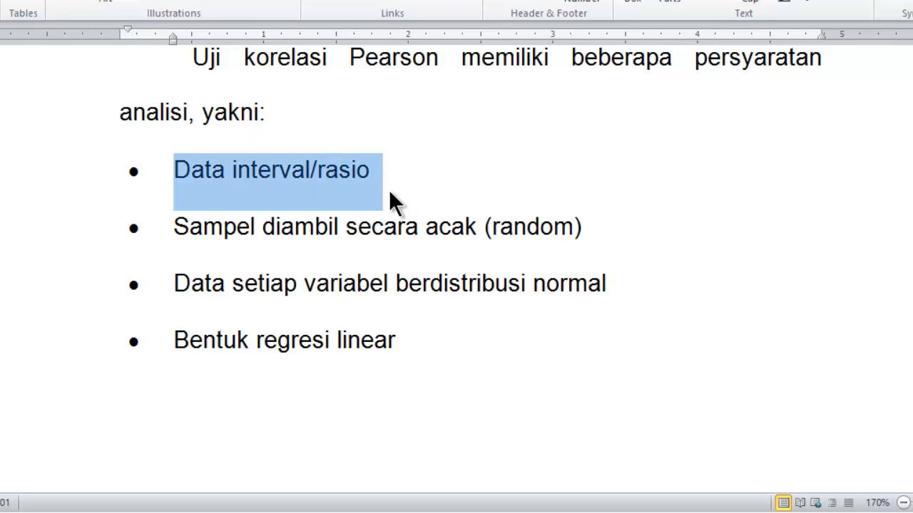
{"action": "left_click", "coordinate": [607, 187]}
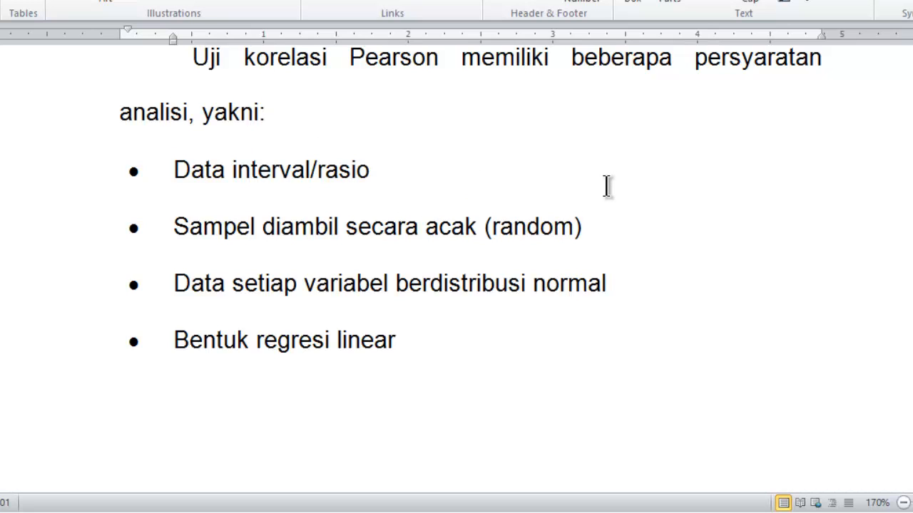
{"action": "left_click", "coordinate": [607, 230]}
{"action": "left_click_drag", "start_coordinate": [173, 283], "coordinate": [373, 326]}
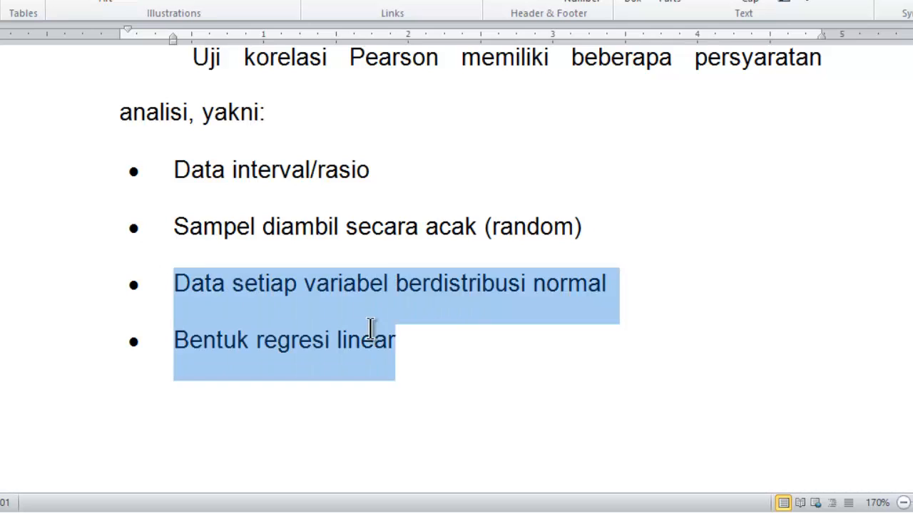
{"action": "left_click", "coordinate": [250, 335]}
Step: Renumber the case heading above the Konsumsi and Pendapatan data table as Kasus 8
{"action": "scroll", "coordinate": [363, 383], "scroll_direction": "down", "scroll_amount": 8}
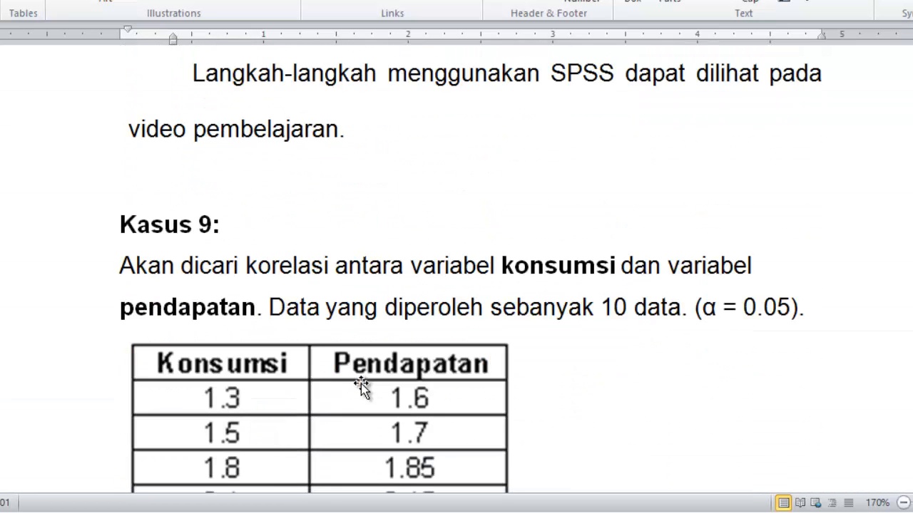
{"action": "scroll", "coordinate": [605, 397], "scroll_direction": "down", "scroll_amount": 2}
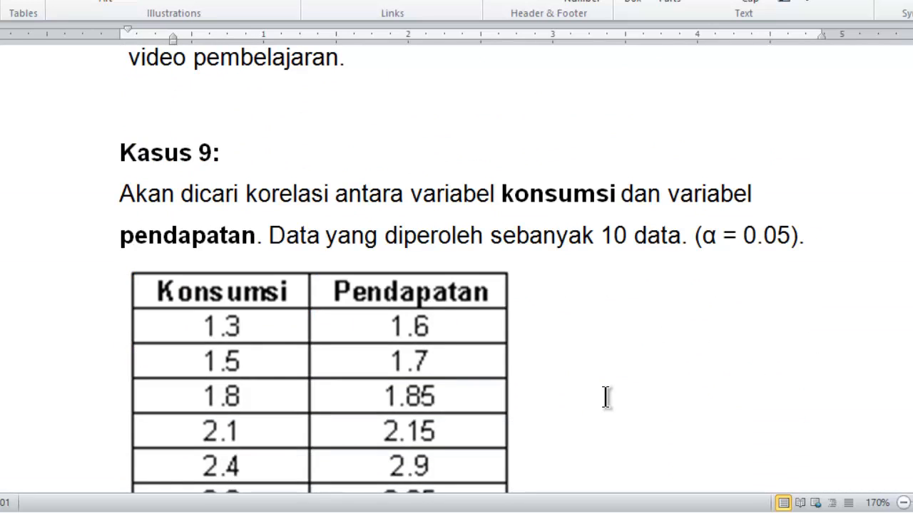
{"action": "left_click", "coordinate": [193, 152]}
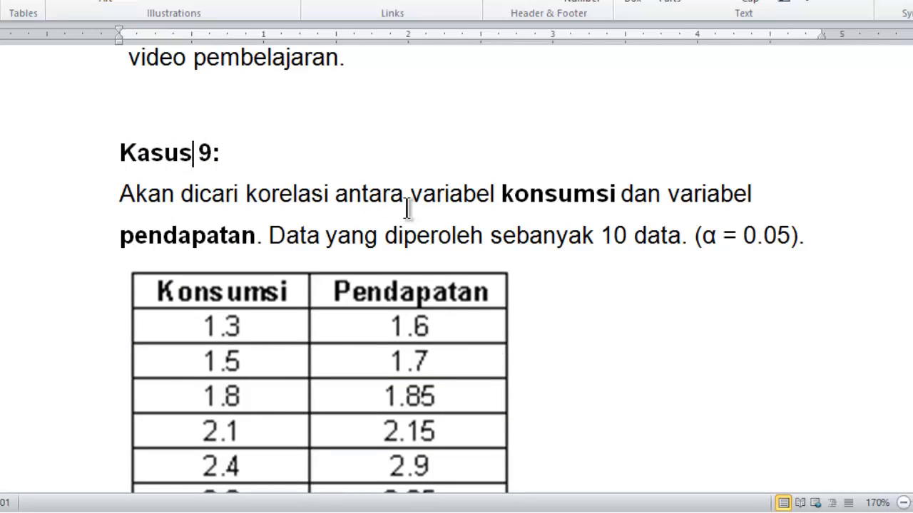
{"action": "key", "text": "BackSpace"}
{"action": "type", "text": "8"}
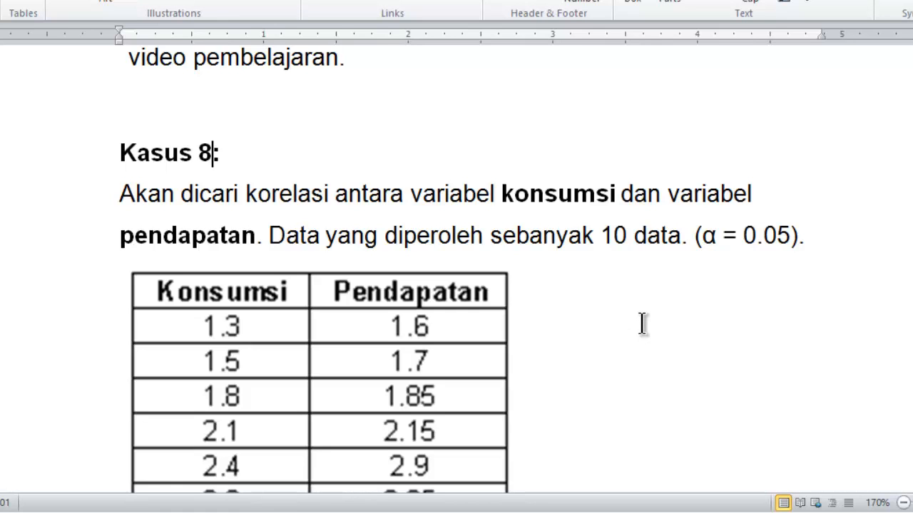
{"action": "scroll", "coordinate": [599, 332], "scroll_direction": "down", "scroll_amount": 2}
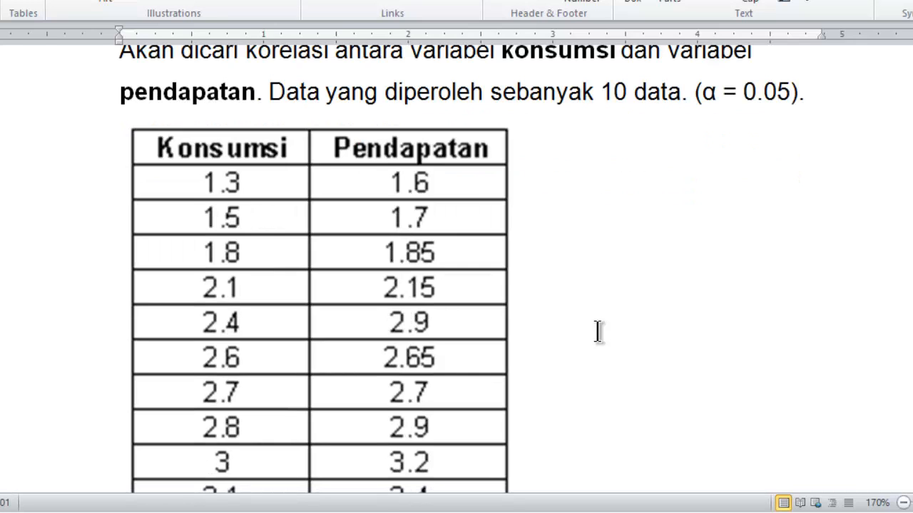
{"action": "left_click", "coordinate": [690, 92]}
{"action": "key", "text": "BackSpace"}
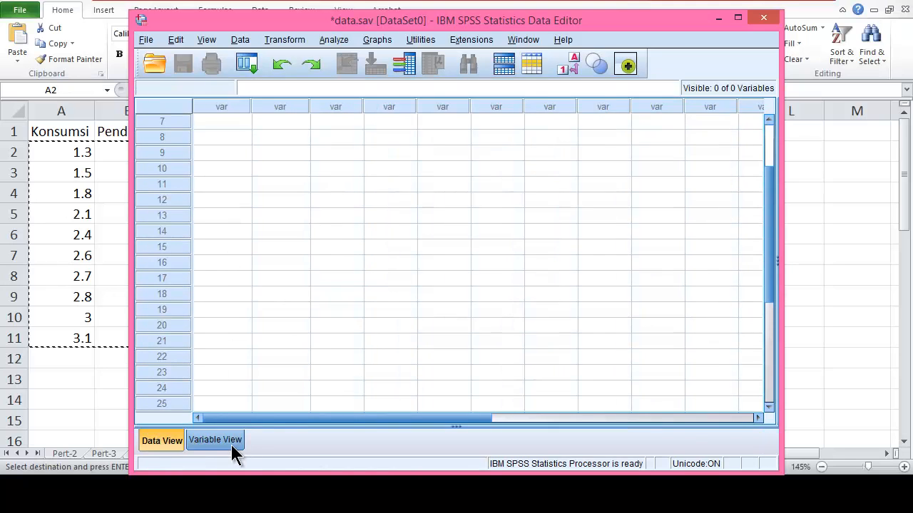
Step: In the SPSS Data Editor, define two numeric variables named Konsumsi and Pendapatan
{"action": "left_click", "coordinate": [226, 440]}
{"action": "left_click", "coordinate": [217, 103]}
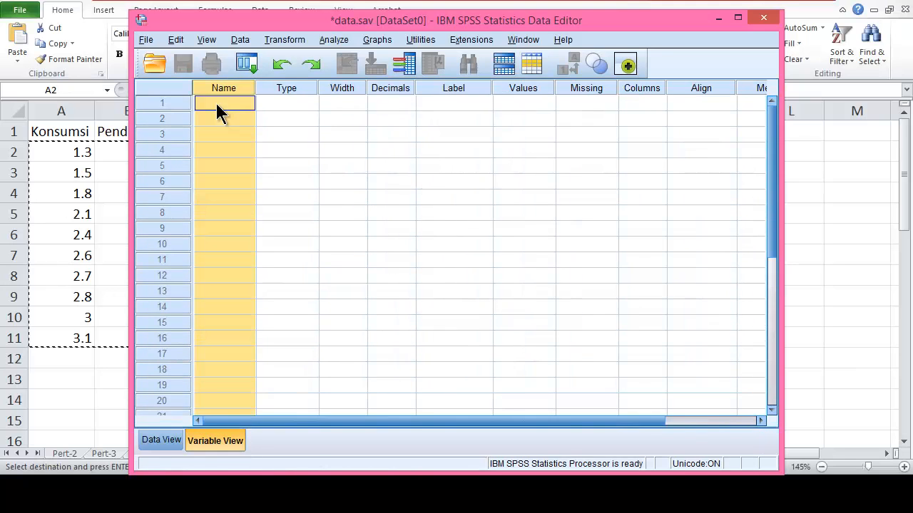
{"action": "type", "text": "Konsumsi"}
{"action": "key", "text": "Return"}
{"action": "type", "text": "P"}
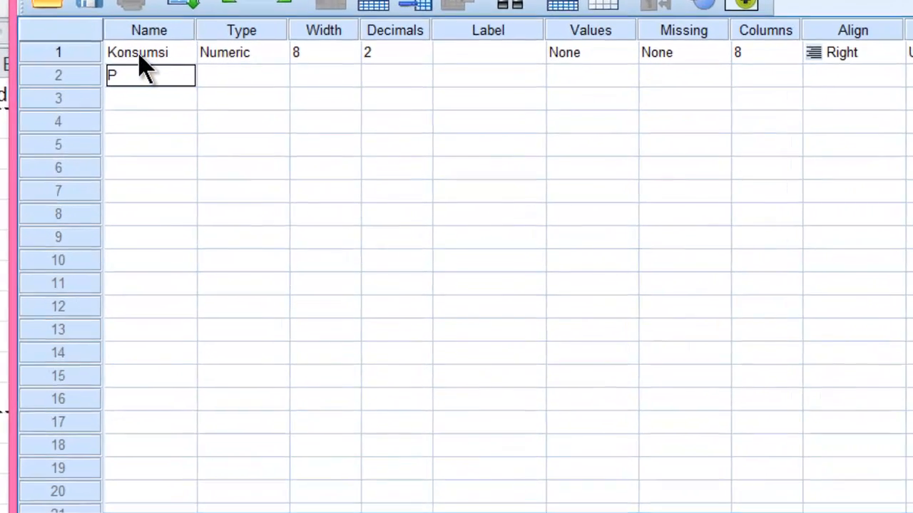
{"action": "type", "text": "endapatan"}
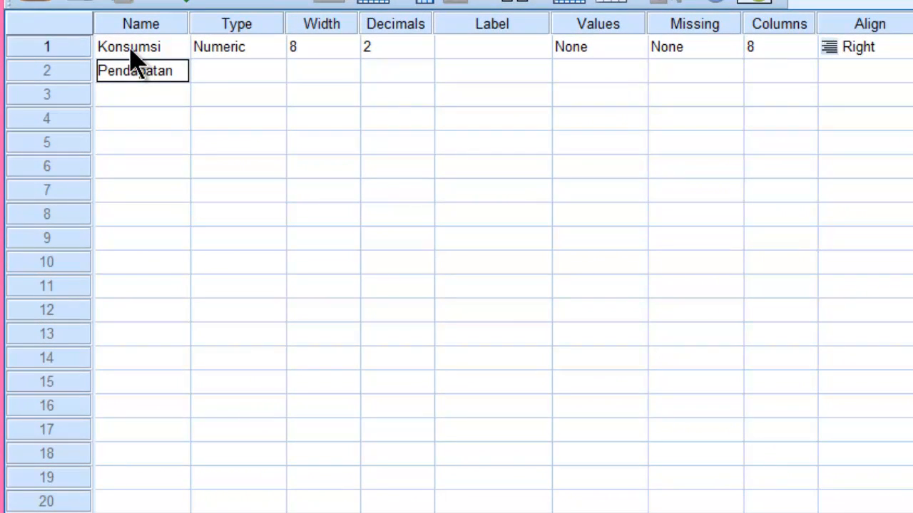
{"action": "left_click", "coordinate": [277, 71]}
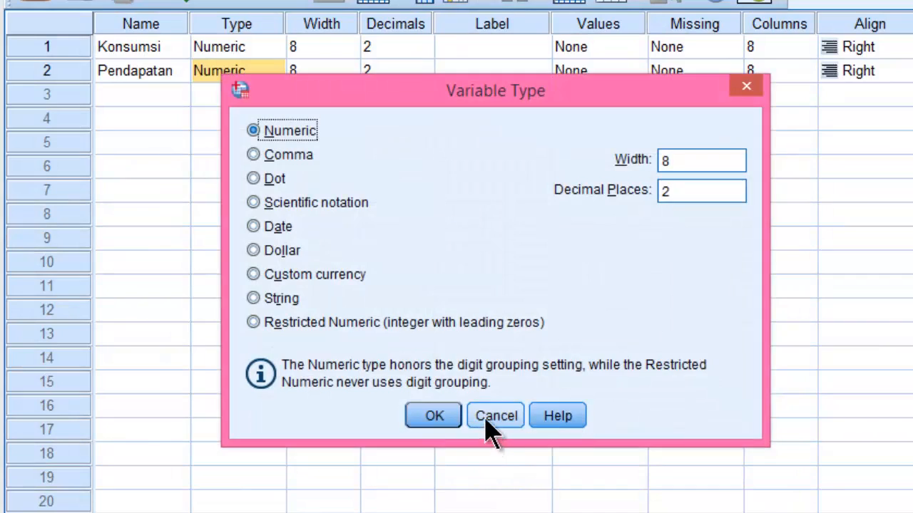
{"action": "left_click", "coordinate": [492, 417]}
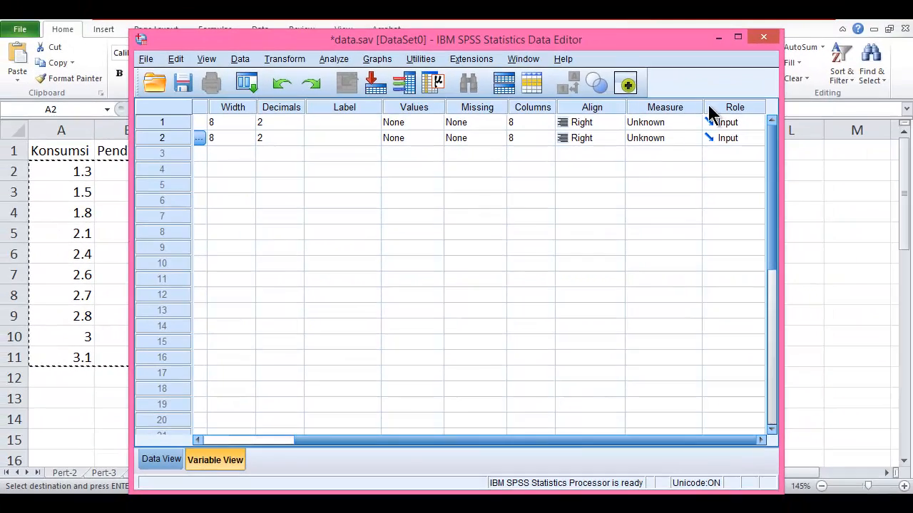
Step: Set the measurement level of both the Konsumsi and Pendapatan variables to Scale
{"action": "left_click", "coordinate": [692, 122]}
{"action": "left_click", "coordinate": [675, 139]}
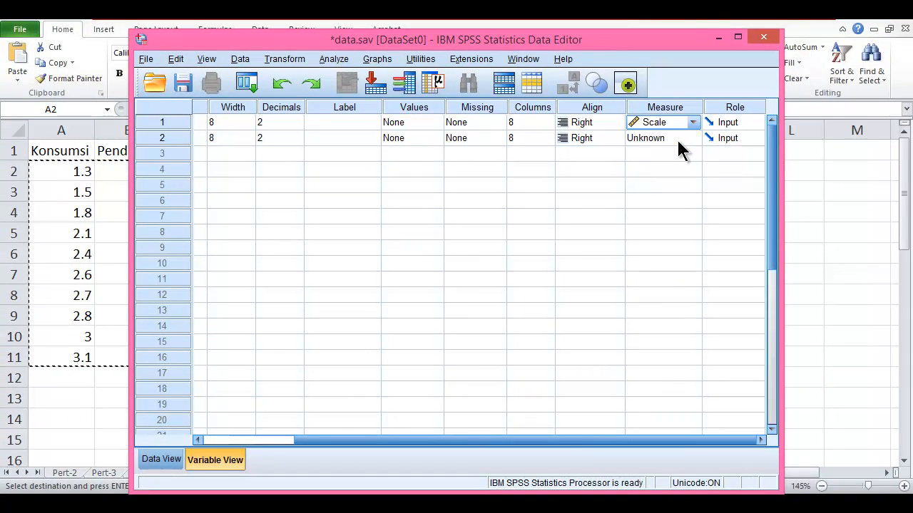
{"action": "left_click", "coordinate": [684, 139]}
{"action": "left_click", "coordinate": [677, 154]}
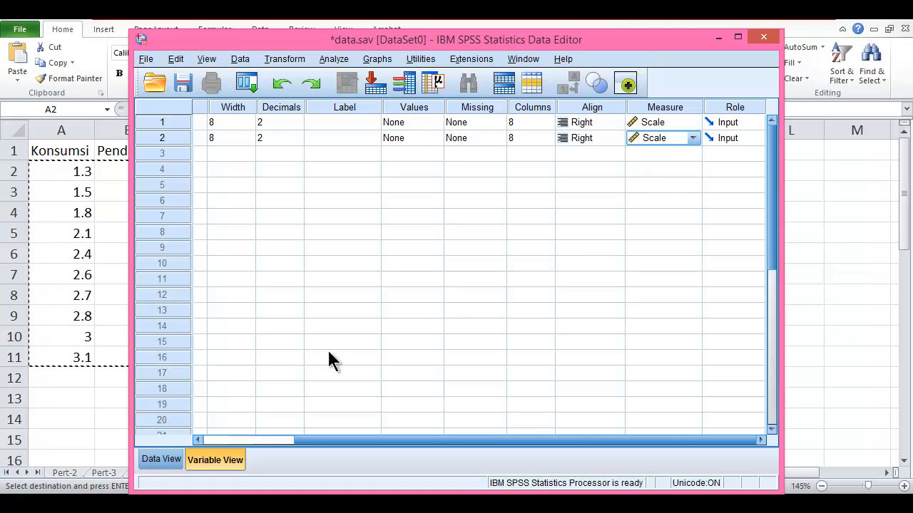
Step: Paste the copied Excel values from A2:B11 into the Konsumsi and Pendapatan columns starting at case 1, and save the dataset
{"action": "left_click", "coordinate": [164, 460]}
{"action": "left_click", "coordinate": [223, 153]}
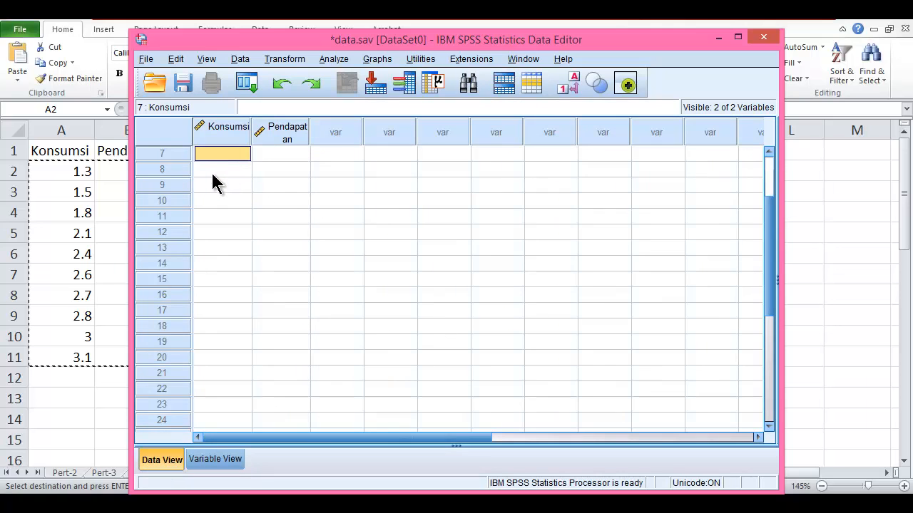
{"action": "scroll", "coordinate": [212, 178], "scroll_direction": "up", "scroll_amount": 2}
{"action": "left_click", "coordinate": [67, 174]}
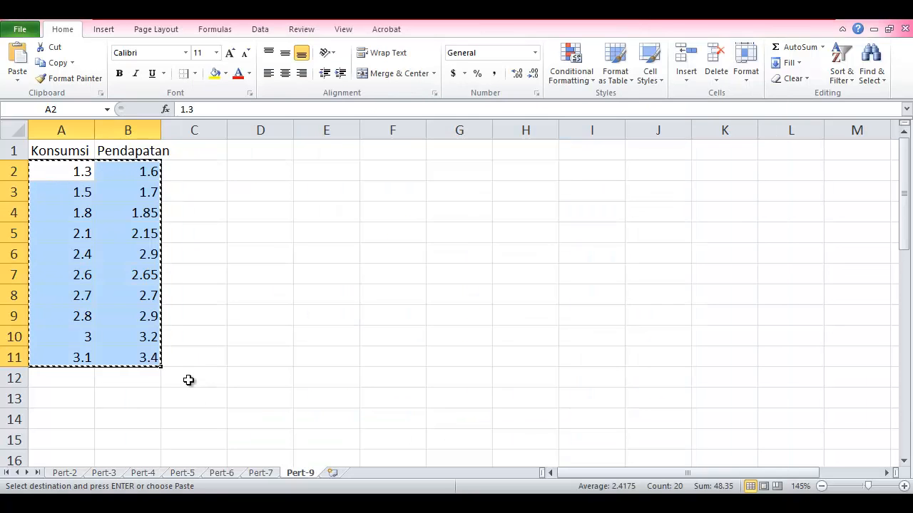
{"action": "key", "text": "alt+Tab"}
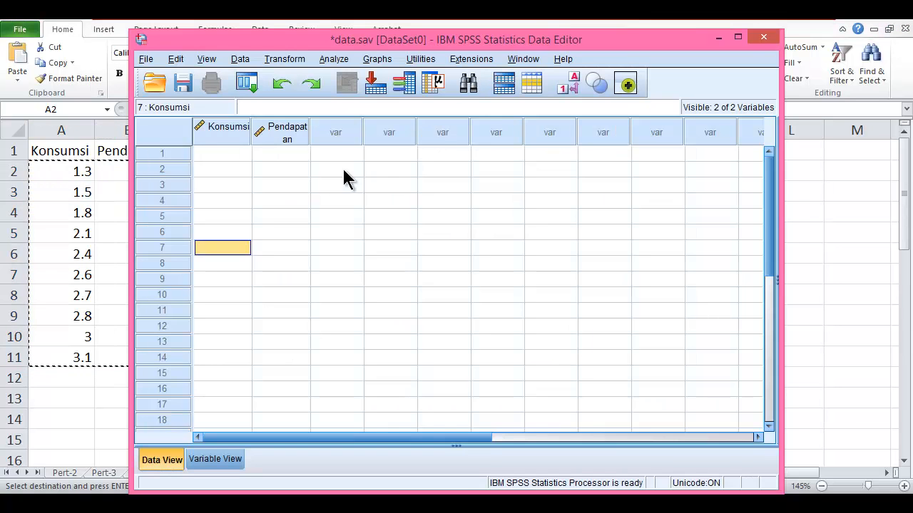
{"action": "left_click", "coordinate": [210, 135]}
{"action": "left_click", "coordinate": [231, 157]}
{"action": "key", "text": "ctrl+v"}
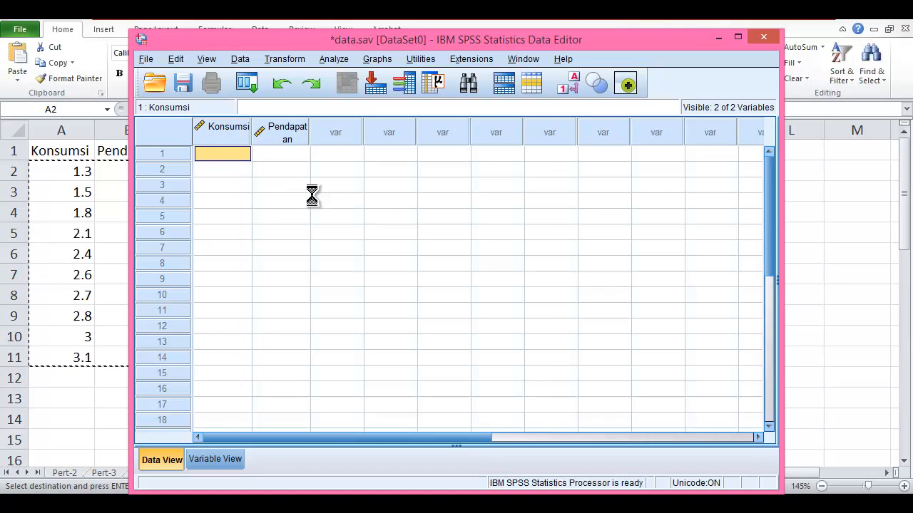
{"action": "left_click_drag", "start_coordinate": [412, 264], "coordinate": [413, 272]}
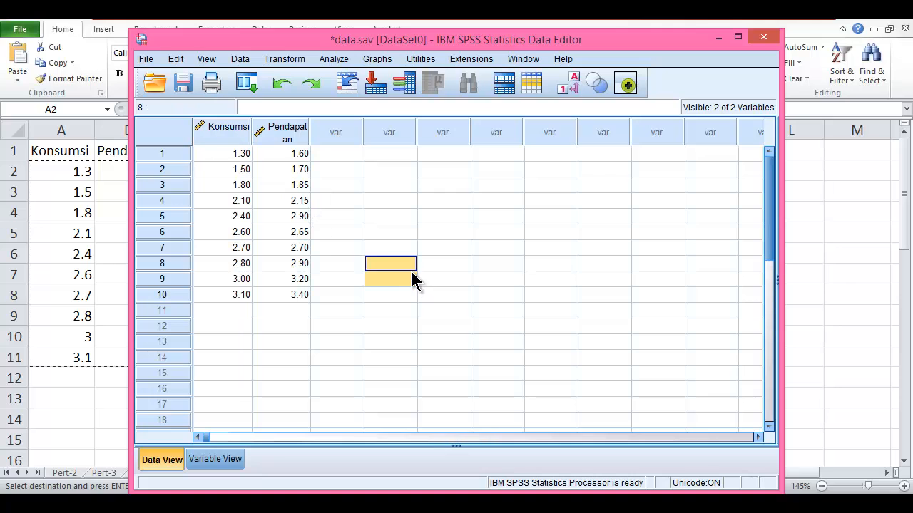
{"action": "left_click", "coordinate": [497, 232]}
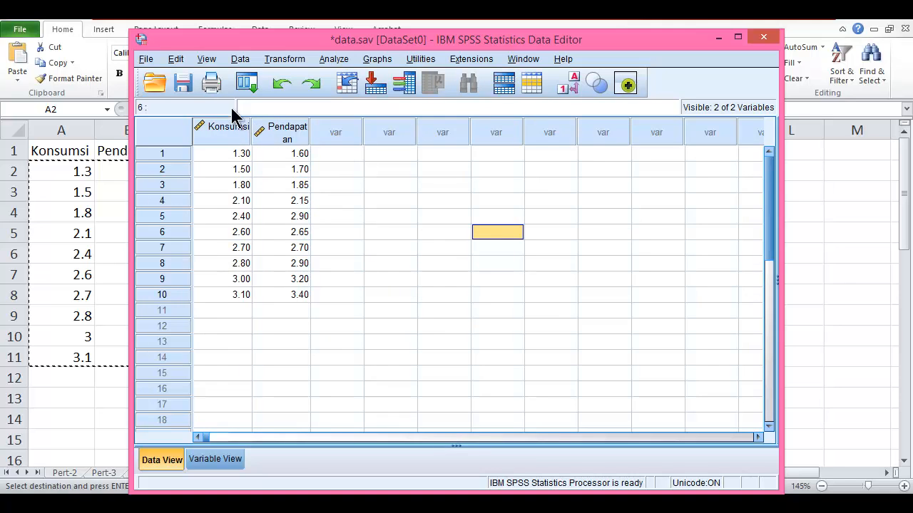
{"action": "left_click", "coordinate": [183, 84]}
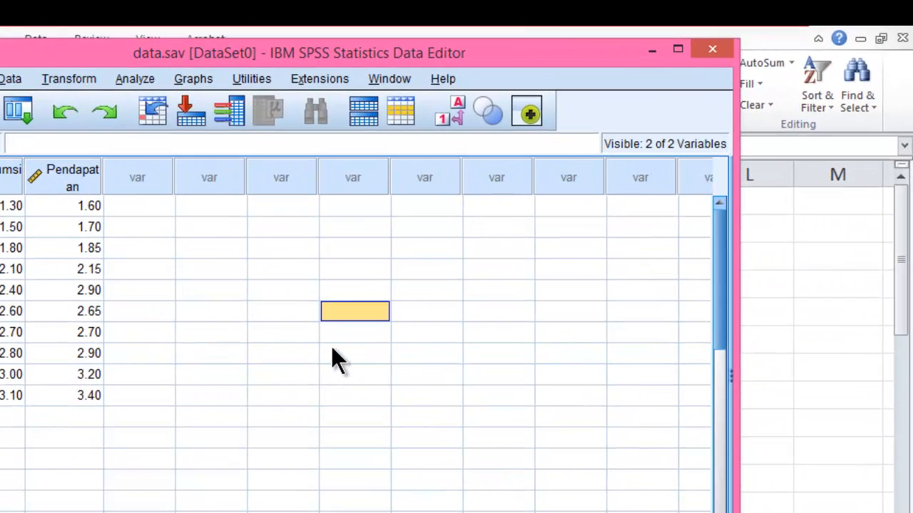
Step: Run a two-tailed bivariate Pearson correlation between Konsumsi and Pendapatan, with significant correlations flagged
{"action": "left_click", "coordinate": [146, 78]}
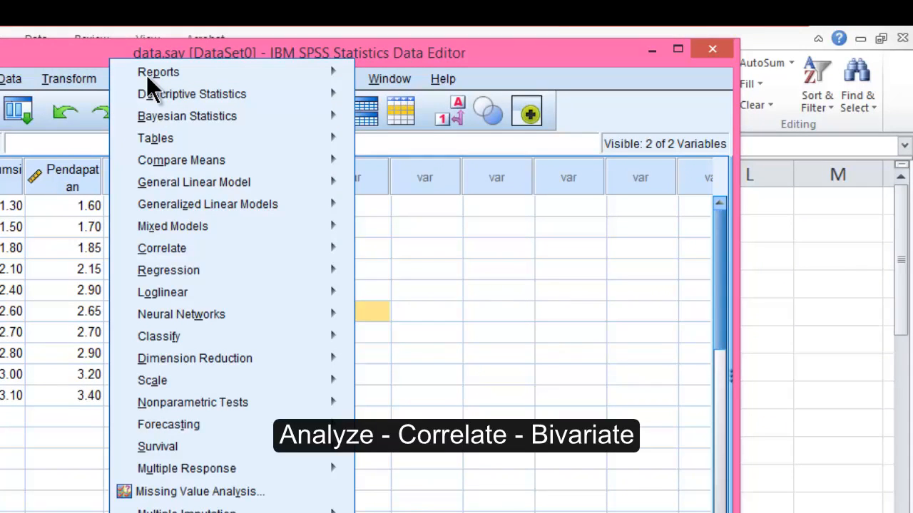
{"action": "mouse_move", "coordinate": [336, 258]}
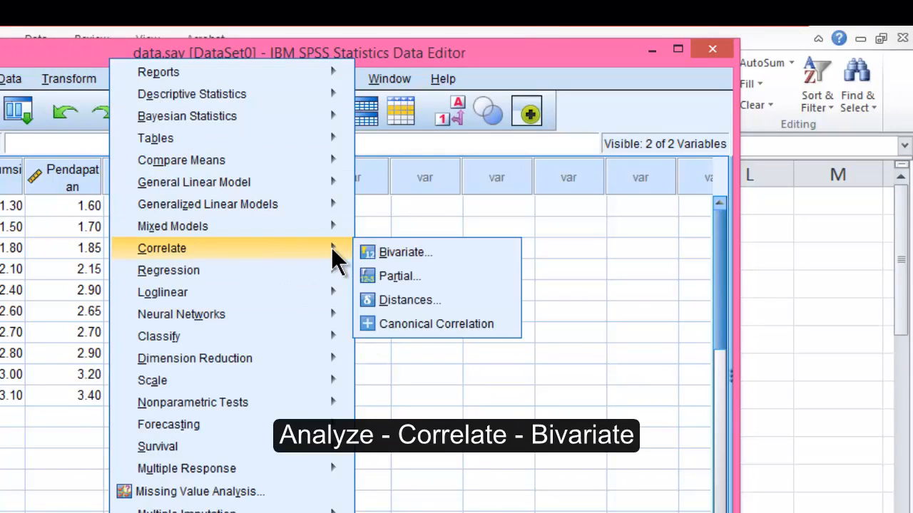
{"action": "left_click", "coordinate": [420, 255]}
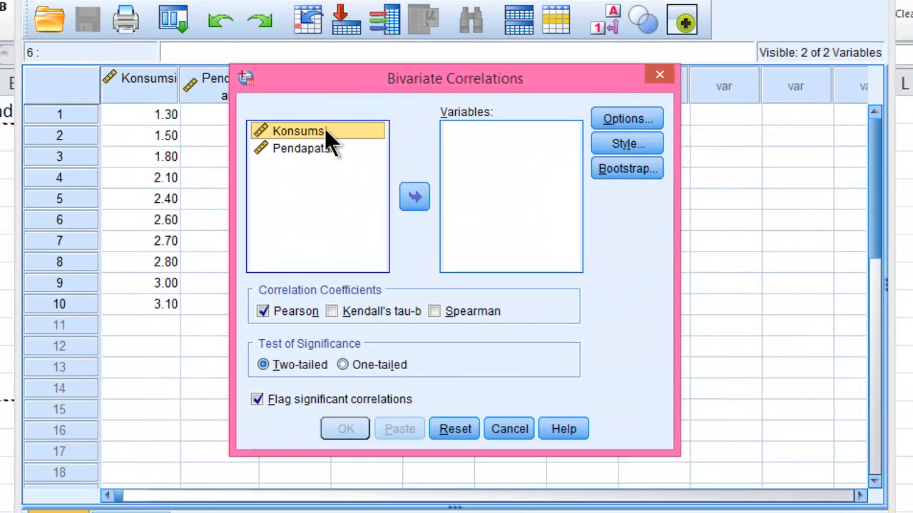
{"action": "left_click", "coordinate": [410, 198]}
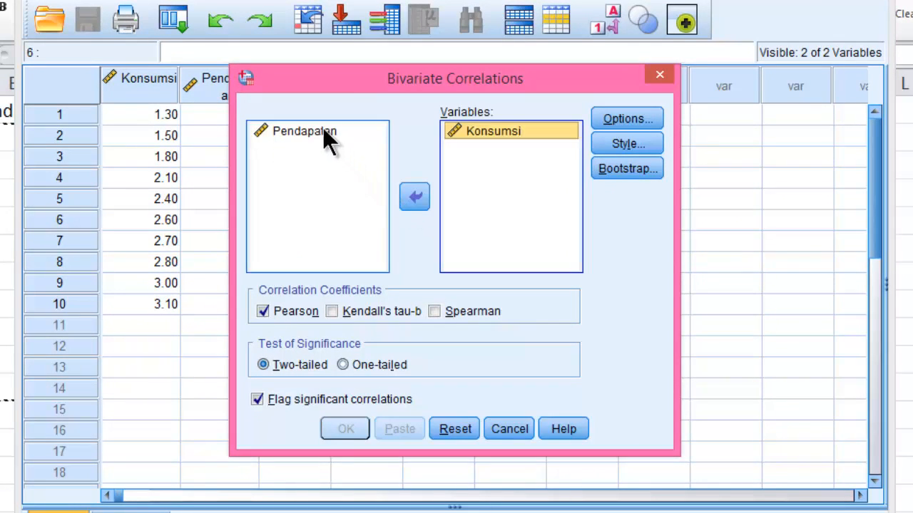
{"action": "left_click", "coordinate": [323, 130]}
{"action": "left_click", "coordinate": [412, 197]}
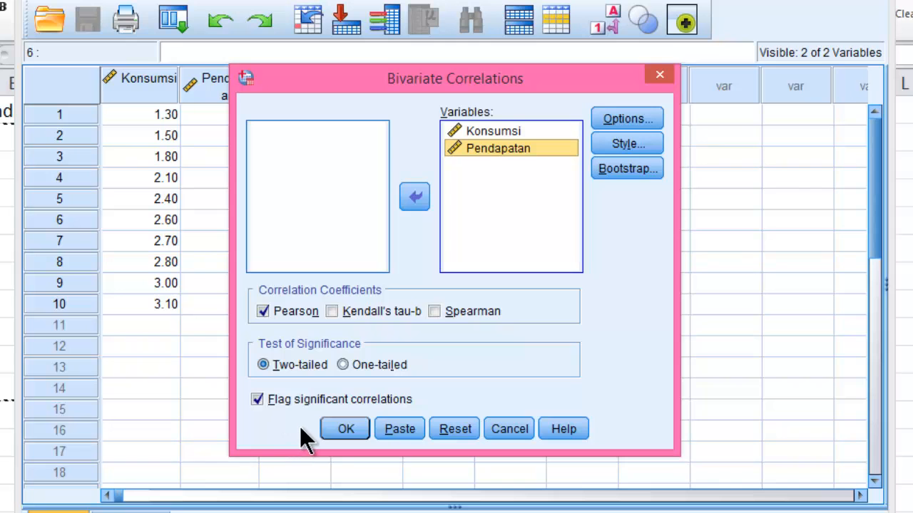
{"action": "left_click", "coordinate": [341, 428]}
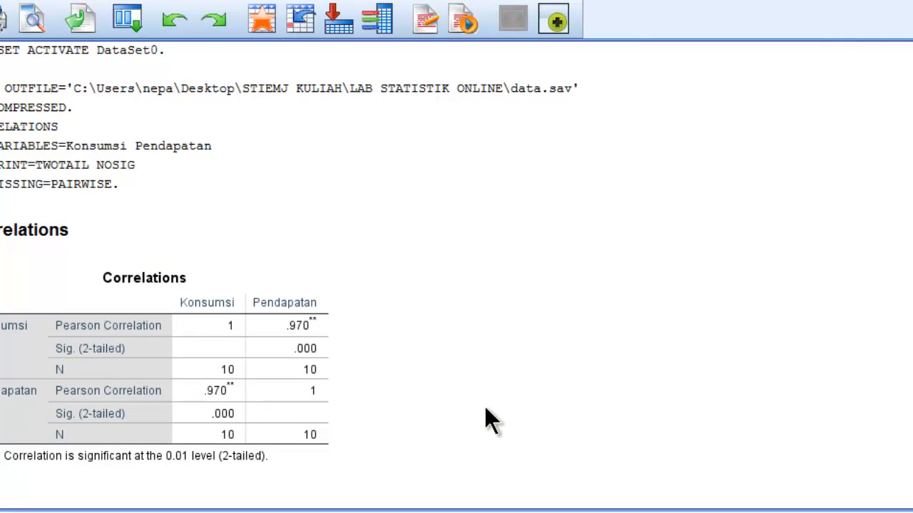
Step: Copy the Correlations table from the SPSS output and paste it into the Word document beneath "Tabel Hasil Olah Data SPSS:"
{"action": "left_click", "coordinate": [80, 296]}
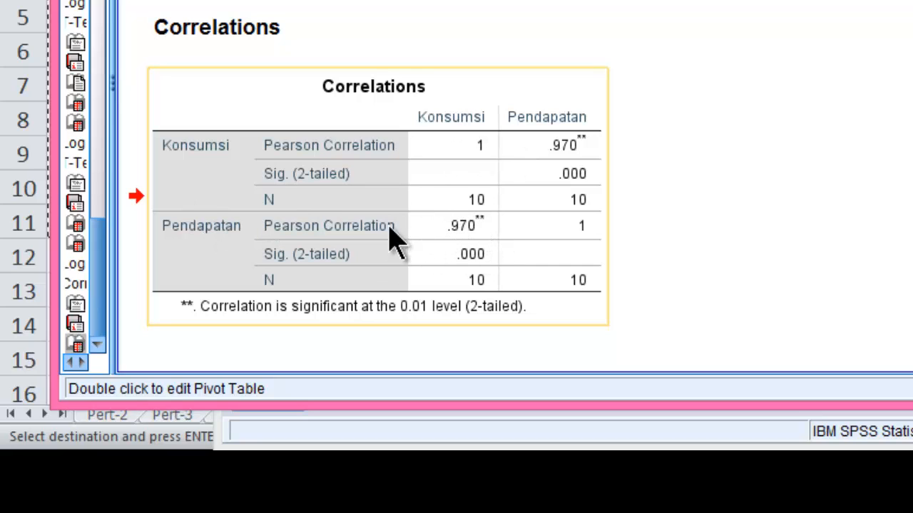
{"action": "right_click", "coordinate": [464, 86]}
{"action": "left_click", "coordinate": [492, 127]}
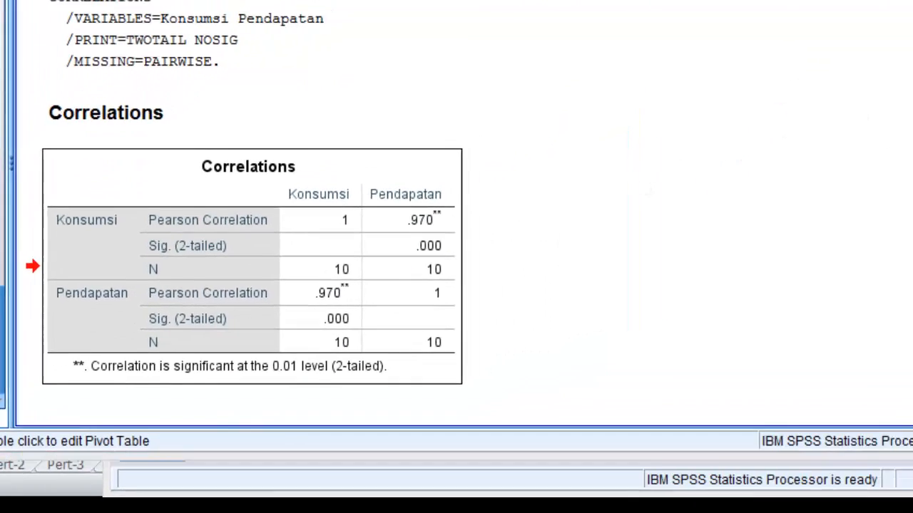
{"action": "left_click", "coordinate": [399, 479]}
{"action": "scroll", "coordinate": [371, 214], "scroll_direction": "down", "scroll_amount": 4}
{"action": "scroll", "coordinate": [258, 199], "scroll_direction": "up", "scroll_amount": 2}
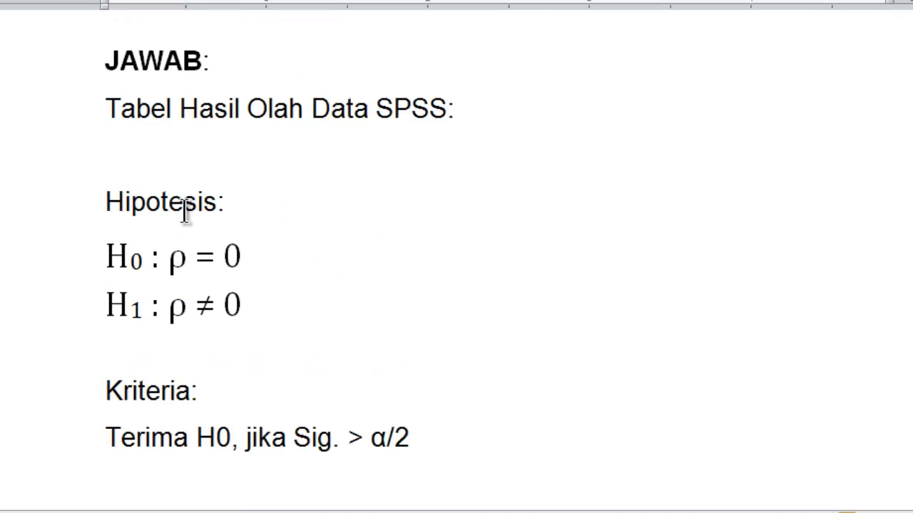
{"action": "left_click", "coordinate": [144, 159]}
{"action": "key", "text": "ctrl+v"}
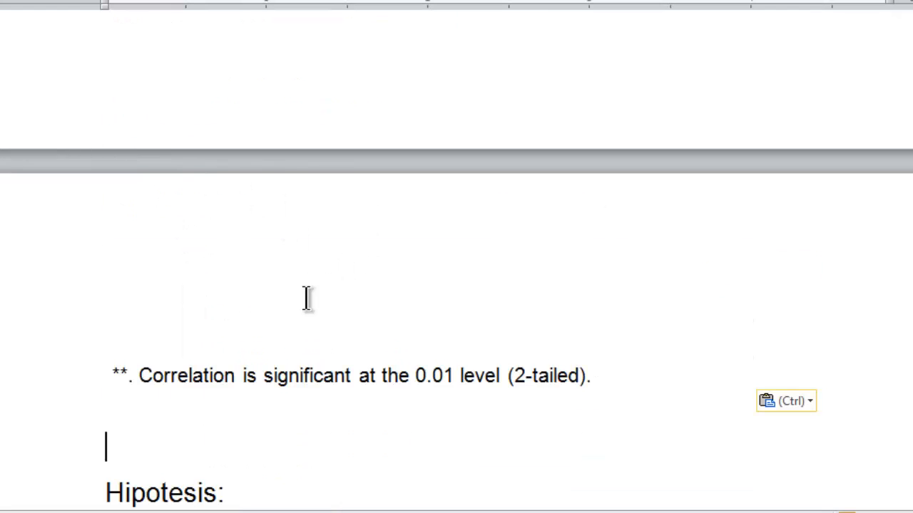
Step: Review the Kasus 8 description, the pasted Correlations table, and the H0 and H1 hypotheses in the answer section
{"action": "scroll", "coordinate": [356, 320], "scroll_direction": "up", "scroll_amount": 5}
{"action": "scroll", "coordinate": [310, 304], "scroll_direction": "up", "scroll_amount": 12}
{"action": "scroll", "coordinate": [306, 311], "scroll_direction": "down", "scroll_amount": 4}
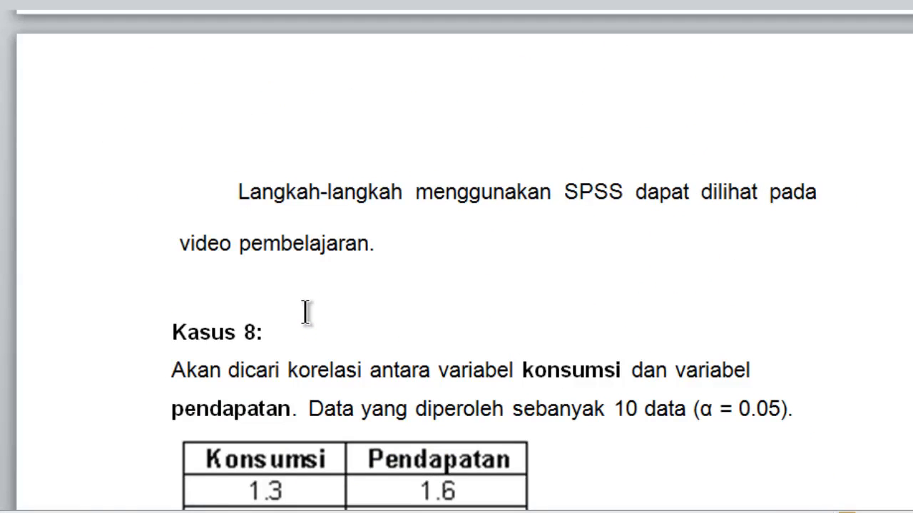
{"action": "scroll", "coordinate": [307, 321], "scroll_direction": "down", "scroll_amount": 3}
{"action": "scroll", "coordinate": [317, 363], "scroll_direction": "down", "scroll_amount": 5}
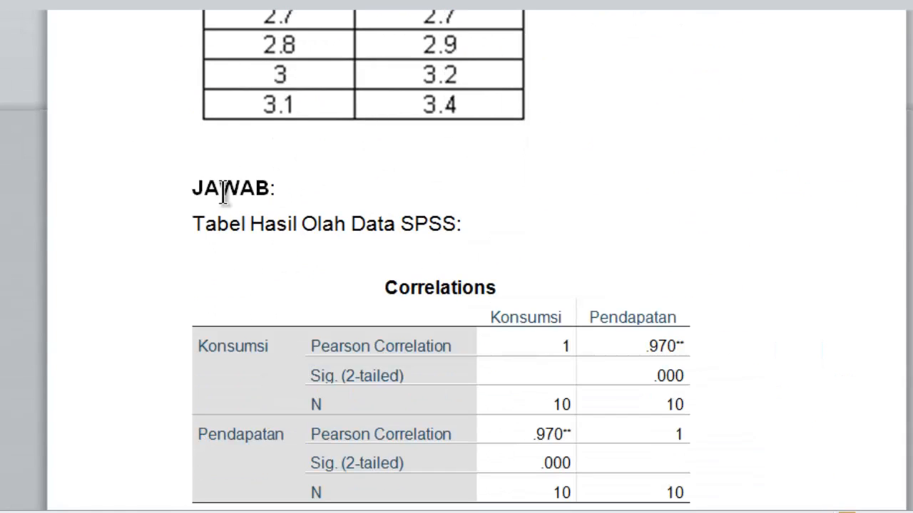
{"action": "scroll", "coordinate": [322, 285], "scroll_direction": "down", "scroll_amount": 3}
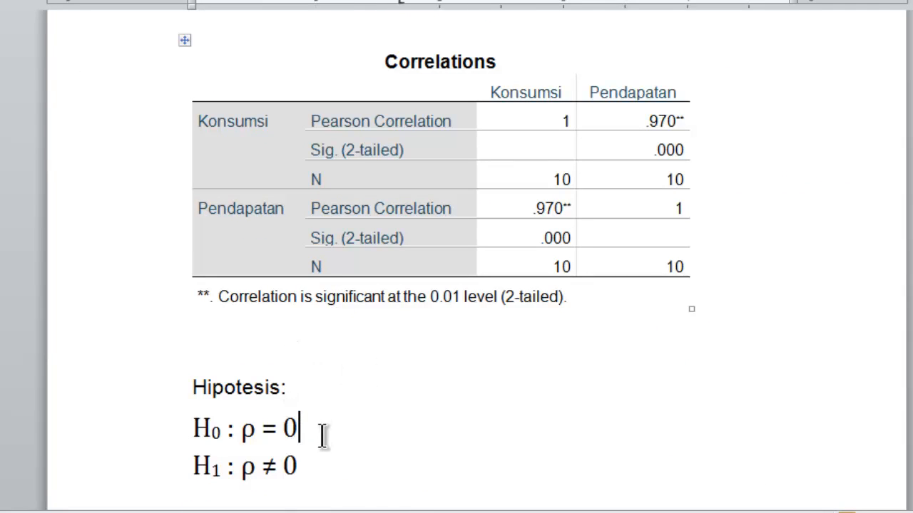
{"action": "scroll", "coordinate": [308, 468], "scroll_direction": "down", "scroll_amount": 1}
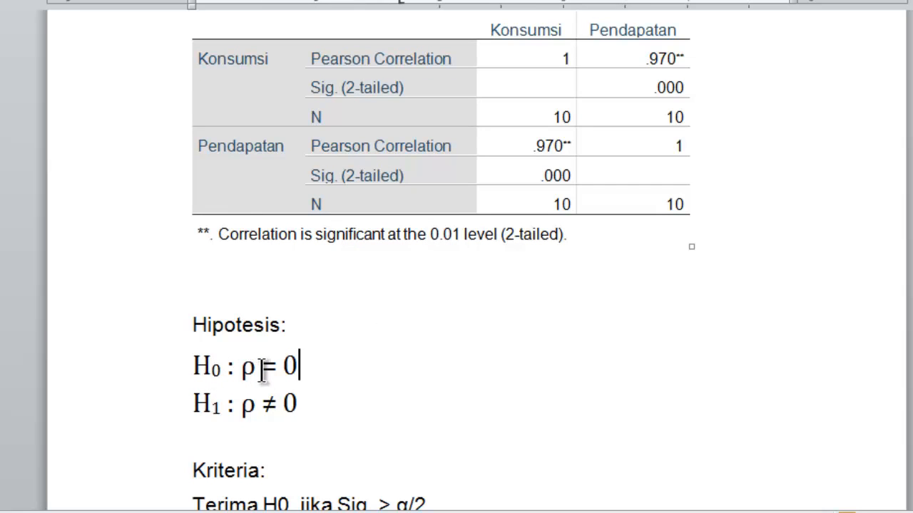
{"action": "left_click", "coordinate": [303, 408]}
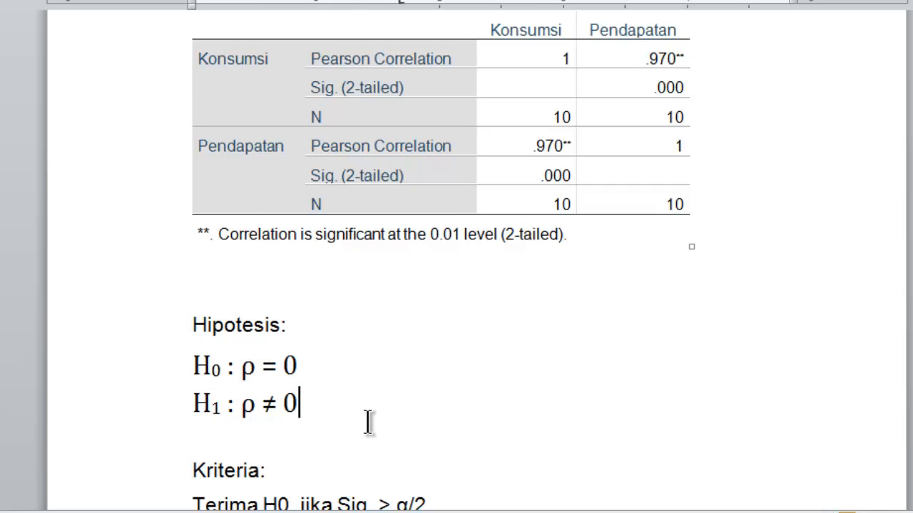
{"action": "scroll", "coordinate": [368, 422], "scroll_direction": "down", "scroll_amount": 2}
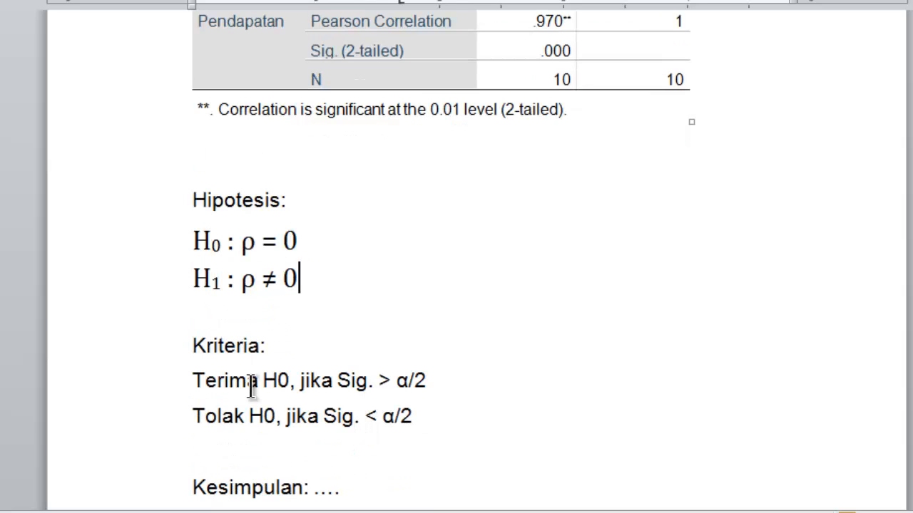
Step: Append "α/2 = 0.025" to the "Terima H0" criterion line, reusing a copy of its α/2 text
{"action": "left_click", "coordinate": [452, 385]}
{"action": "double_click", "coordinate": [411, 378]}
{"action": "key", "text": "ctrl+c"}
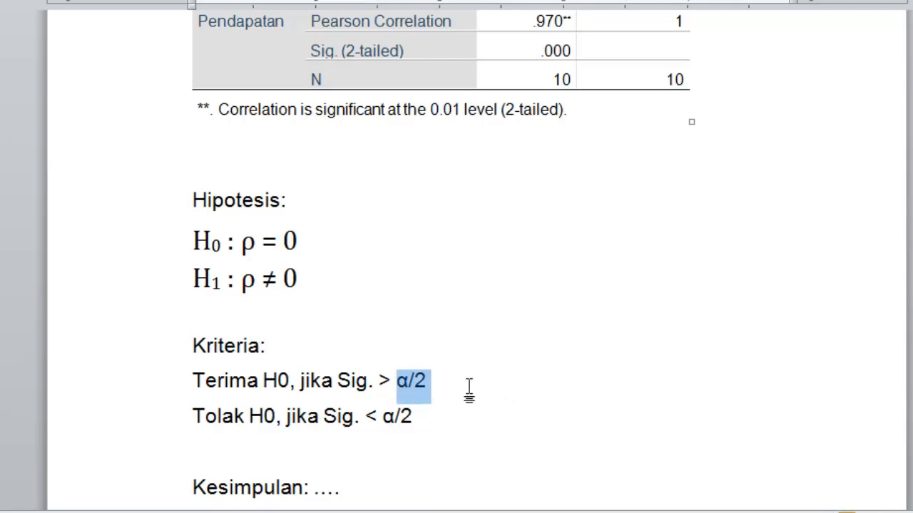
{"action": "left_click", "coordinate": [496, 382]}
{"action": "key", "text": "ctrl+v"}
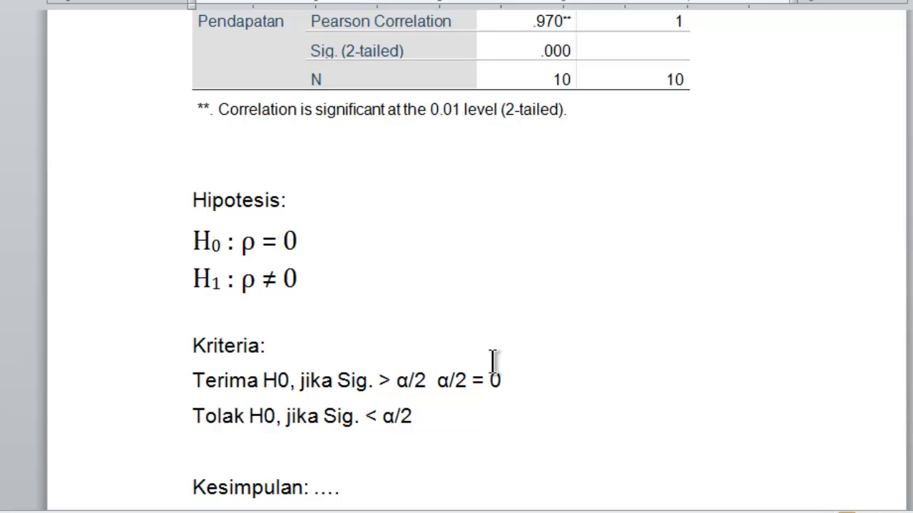
{"action": "type", "text": "= 0.025"}
{"action": "key", "text": "Down"}
{"action": "scroll", "coordinate": [428, 433], "scroll_direction": "down", "scroll_amount": 2}
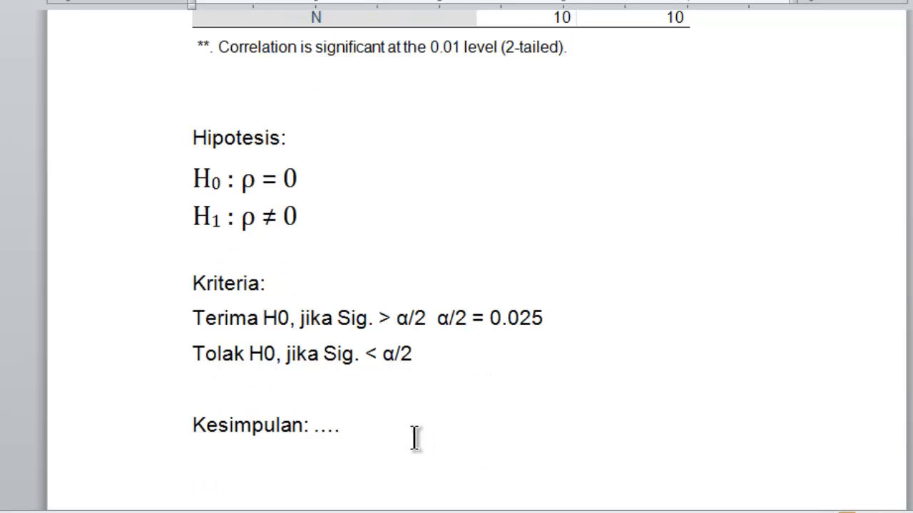